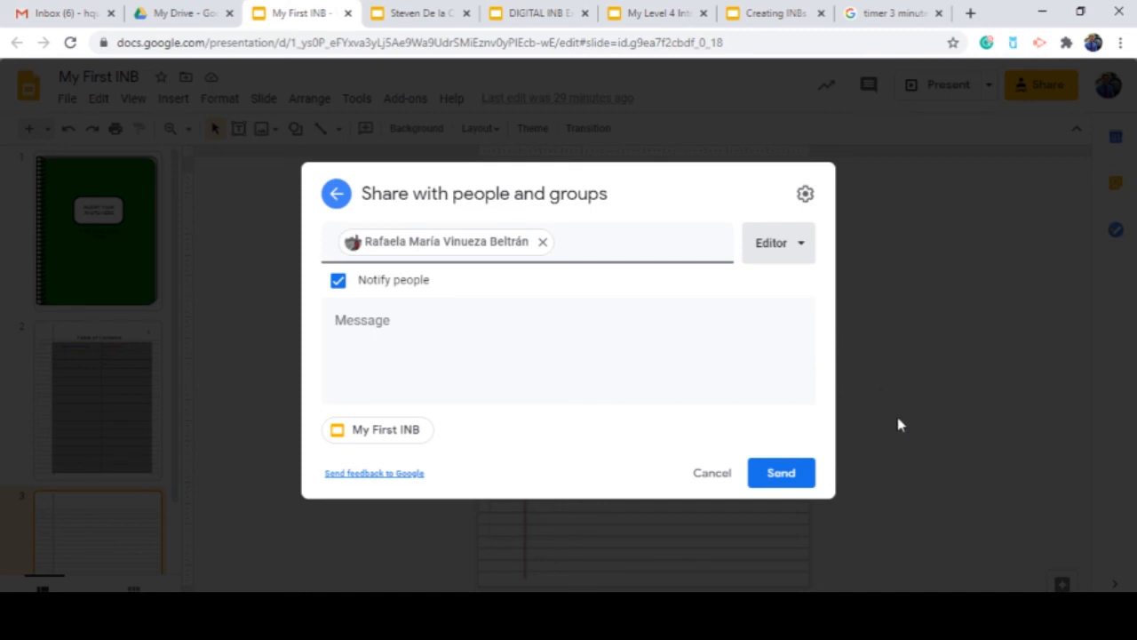
- Discard the pending share invitation for the My First INB presentation and close the sharing settings
{"action": "left_click", "coordinate": [716, 476]}
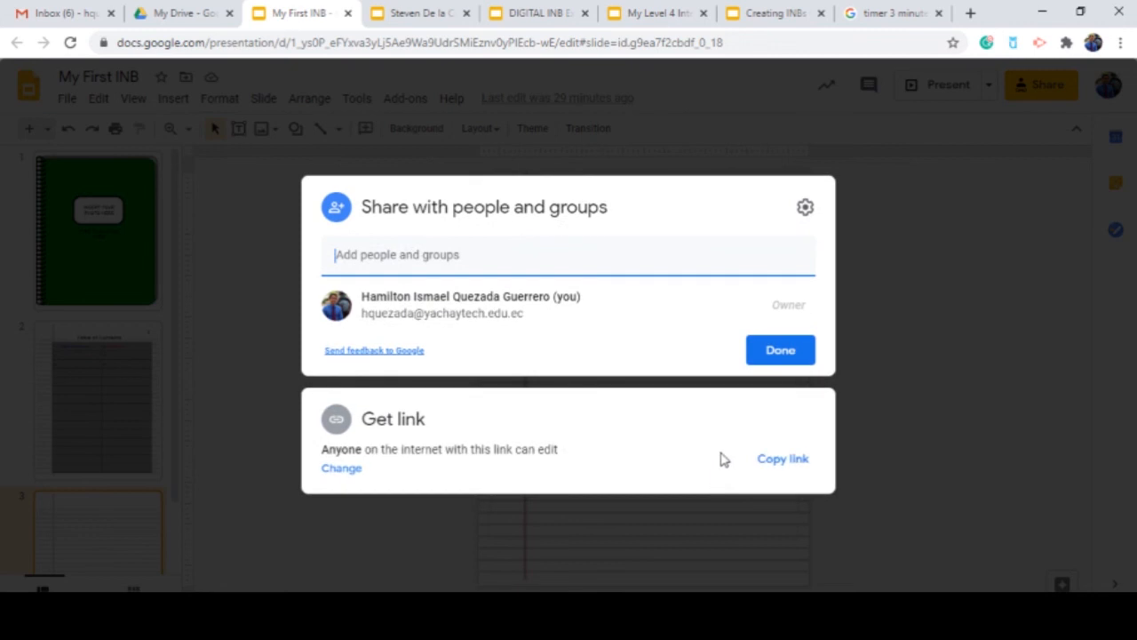
{"action": "left_click", "coordinate": [933, 304]}
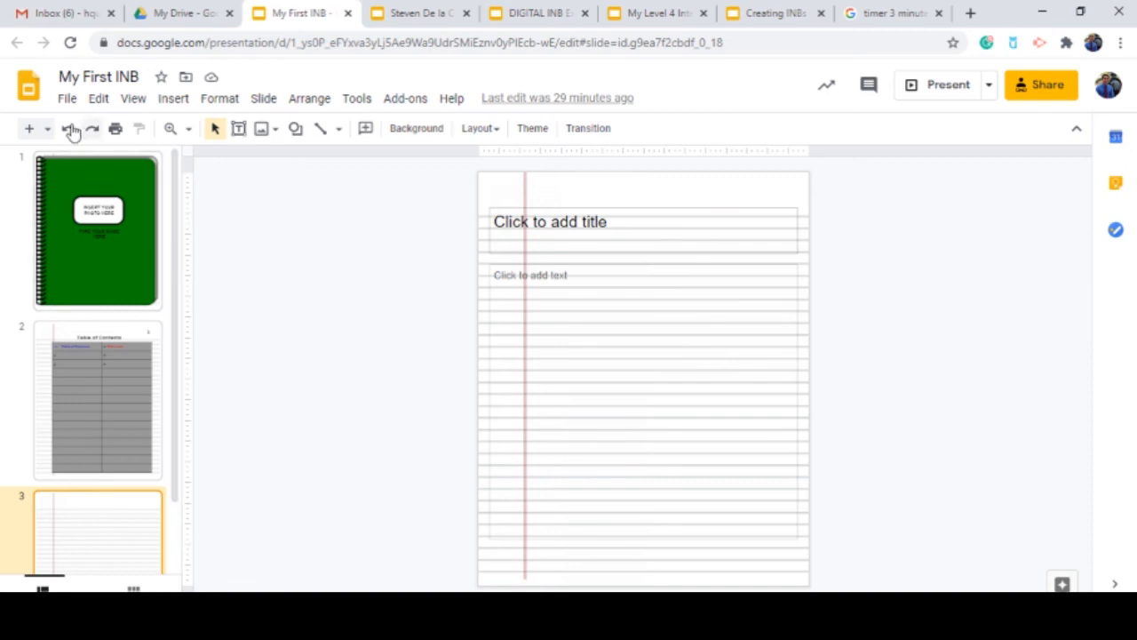
{"action": "left_click", "coordinate": [66, 100]}
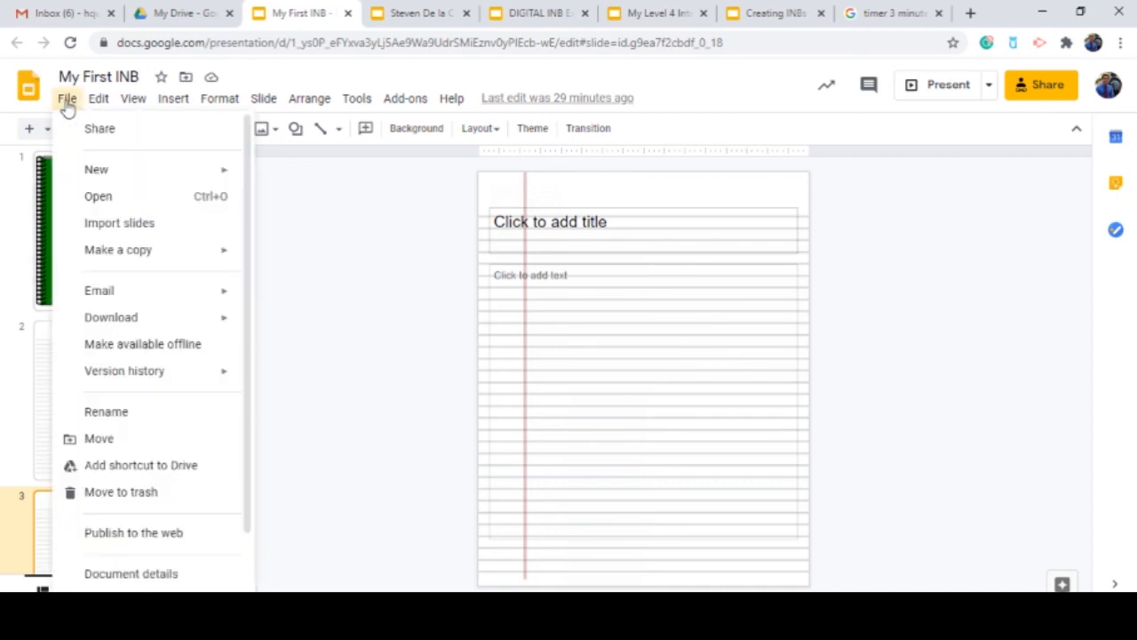
{"action": "mouse_move", "coordinate": [142, 179]}
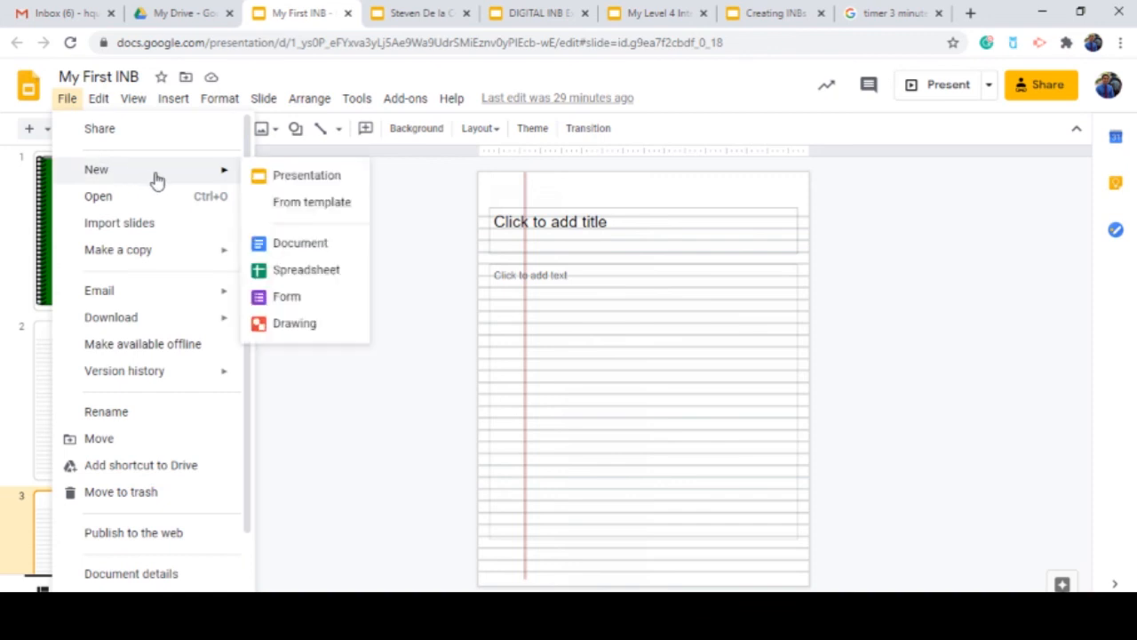
{"action": "left_click", "coordinate": [272, 421]}
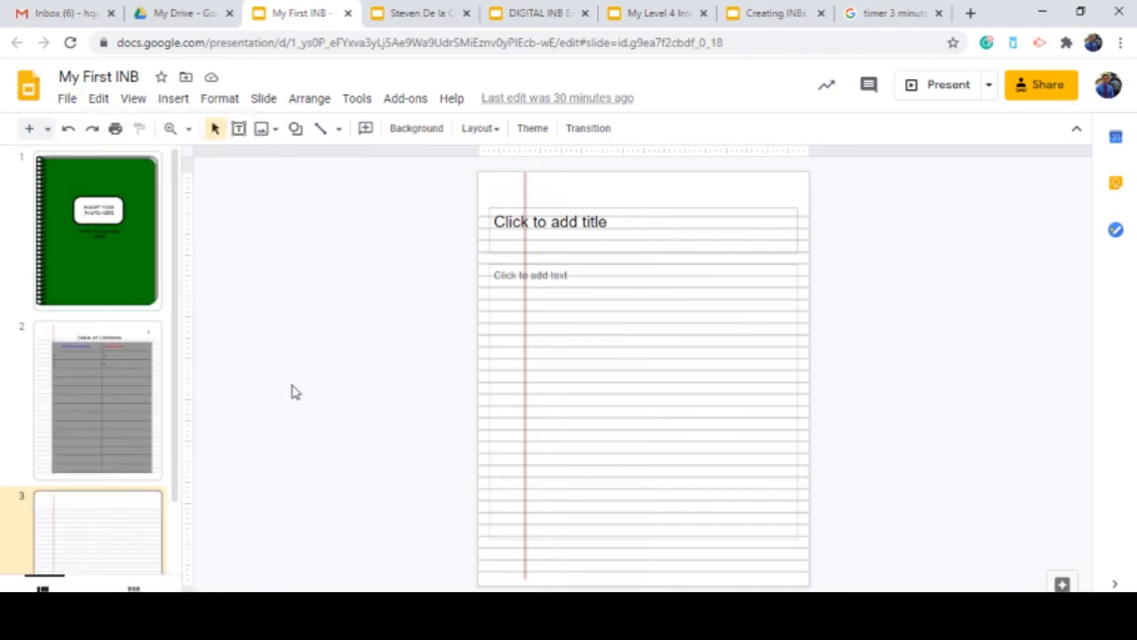
{"action": "left_click", "coordinate": [76, 105]}
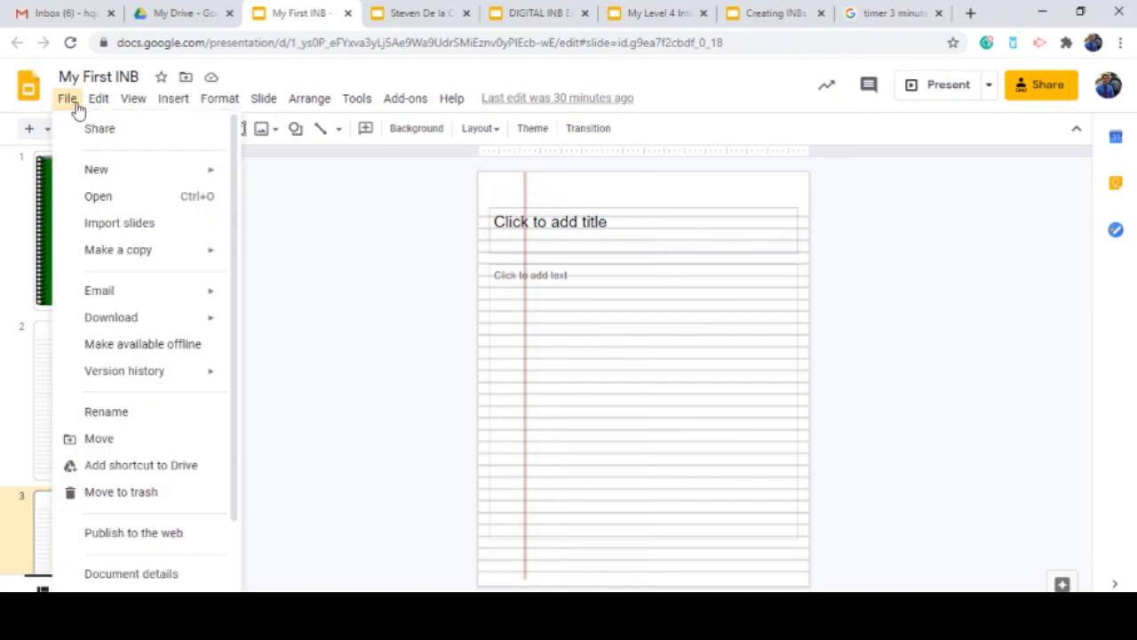
{"action": "mouse_move", "coordinate": [145, 257]}
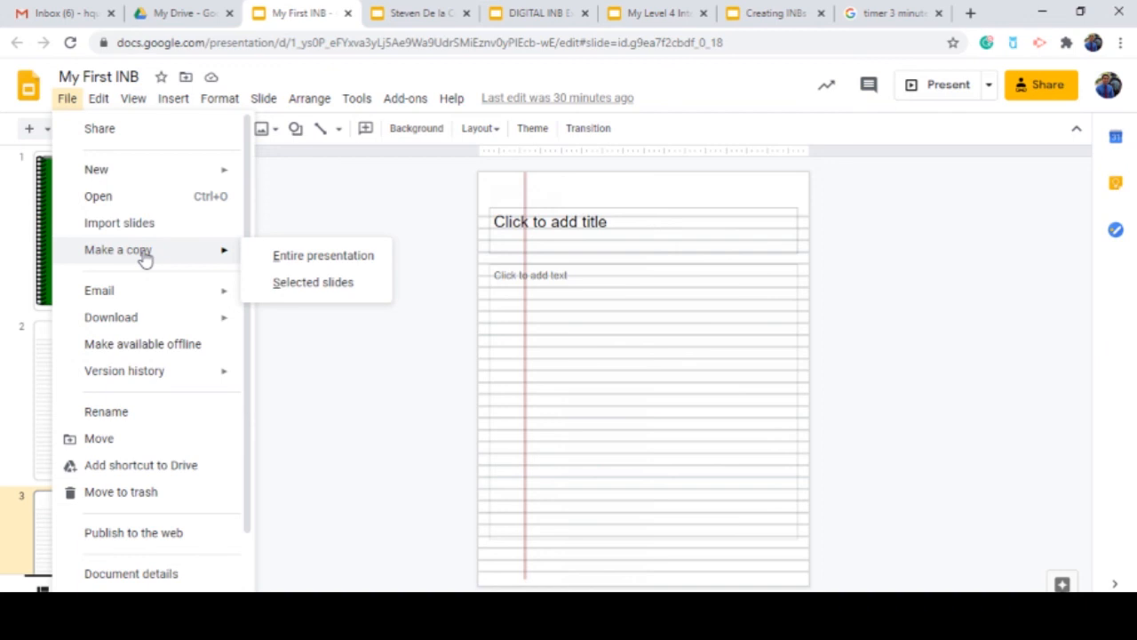
{"action": "left_click", "coordinate": [324, 228]}
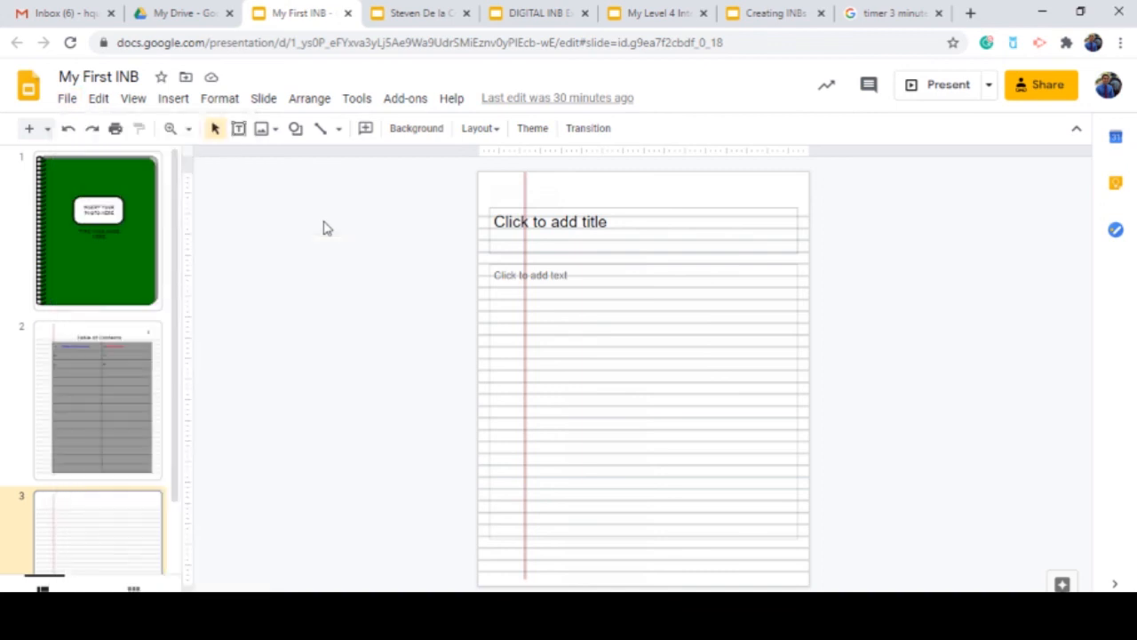
- Open Google Classroom in a new browser tab and go to the classwork of the CLASE PRUEBA class
{"action": "left_click", "coordinate": [969, 13]}
{"action": "type", "text": "g"}
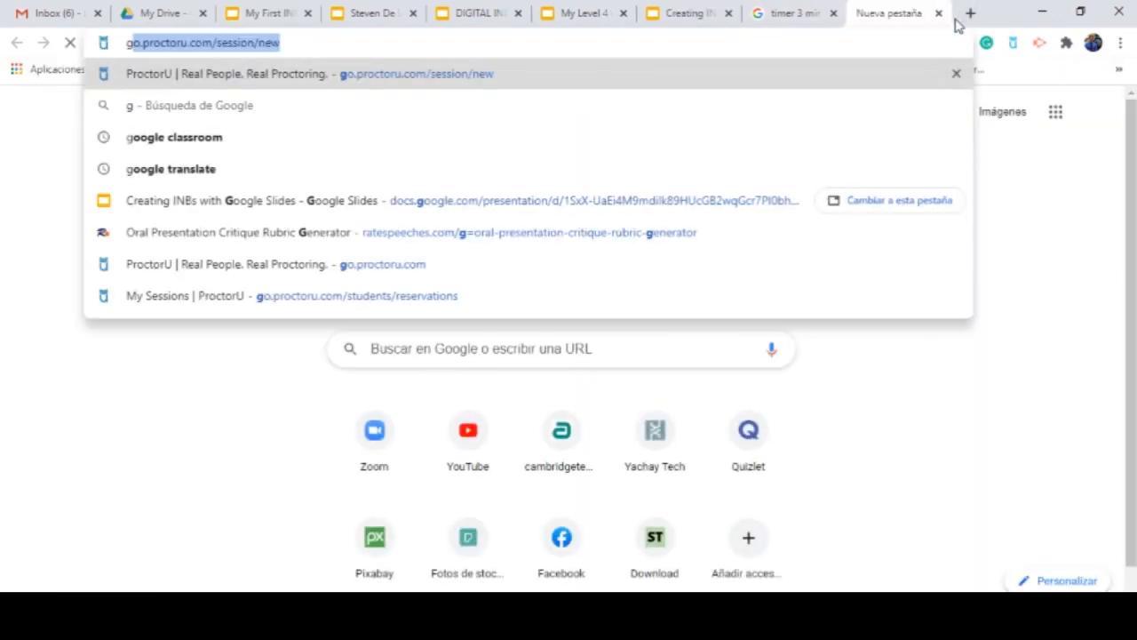
{"action": "type", "text": "oogle cla"}
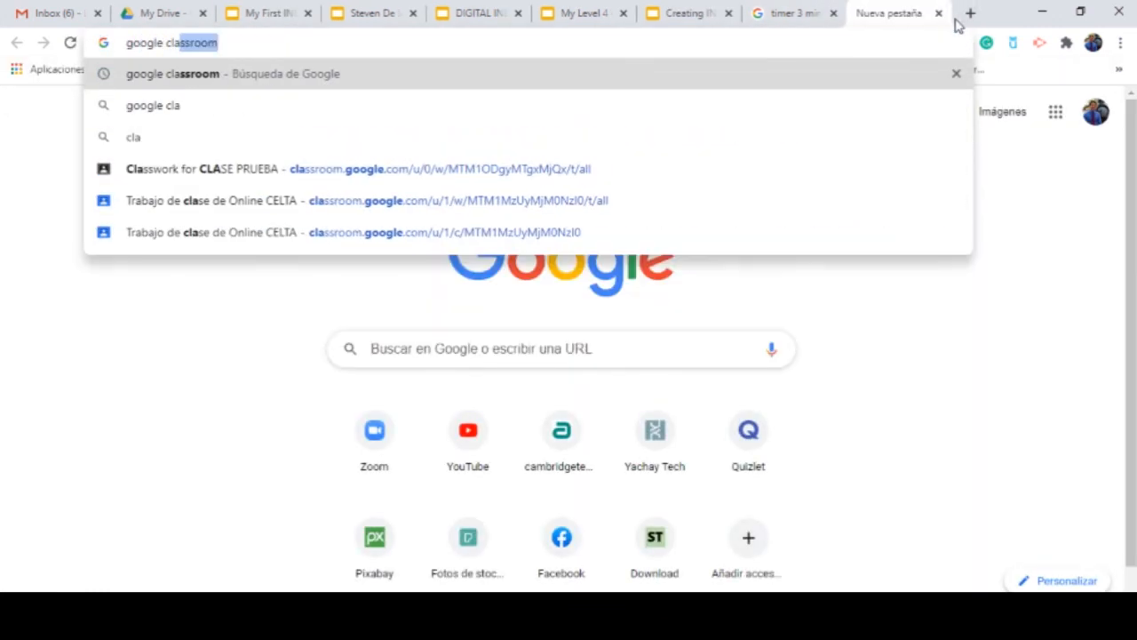
{"action": "key", "text": "Return"}
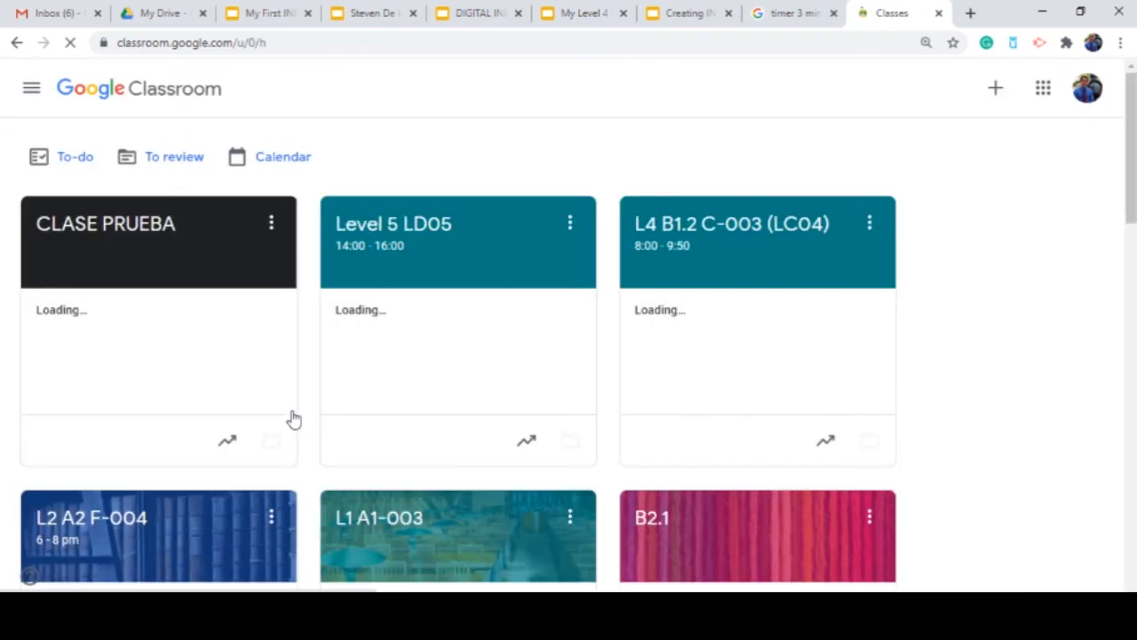
{"action": "left_click", "coordinate": [142, 227]}
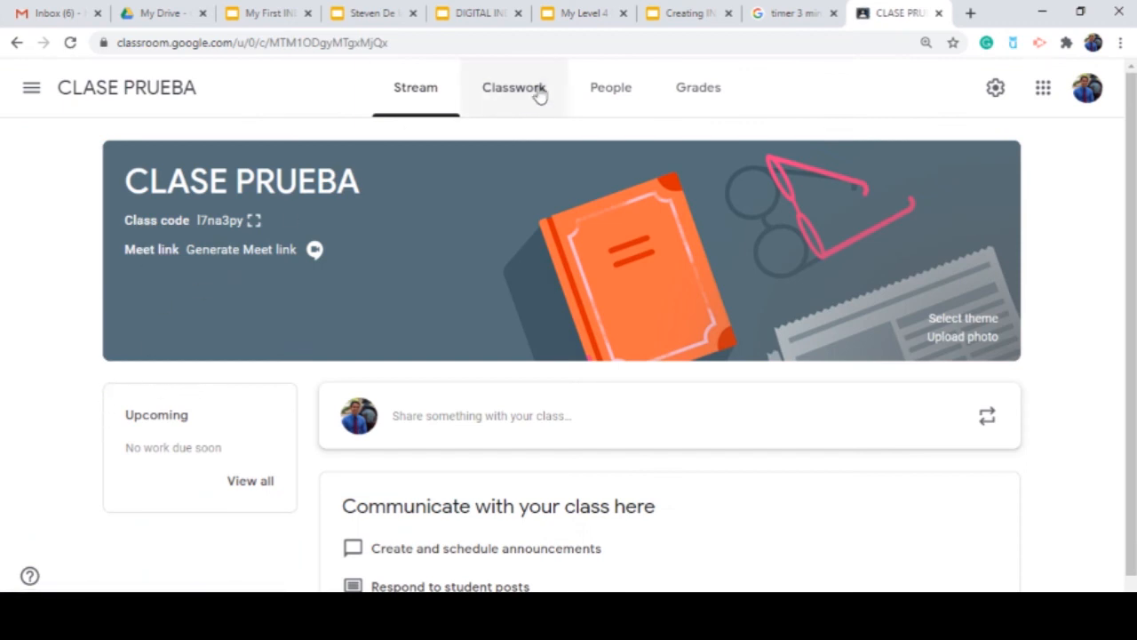
{"action": "left_click", "coordinate": [503, 92]}
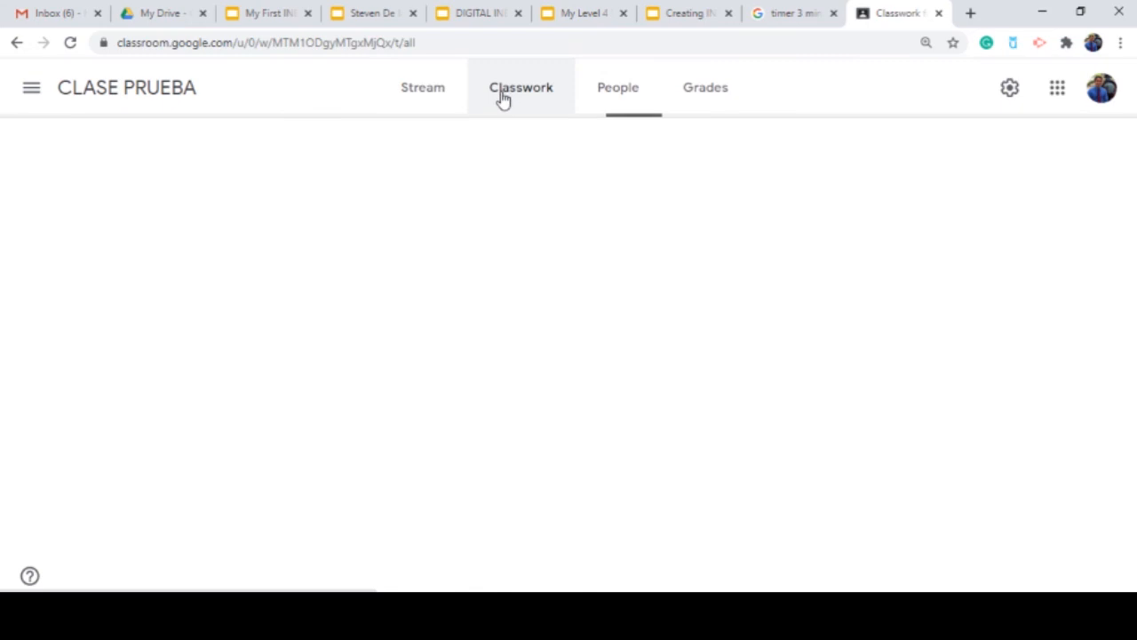
- Create a new assignment titled INB in the class's classwork
{"action": "left_click", "coordinate": [313, 158]}
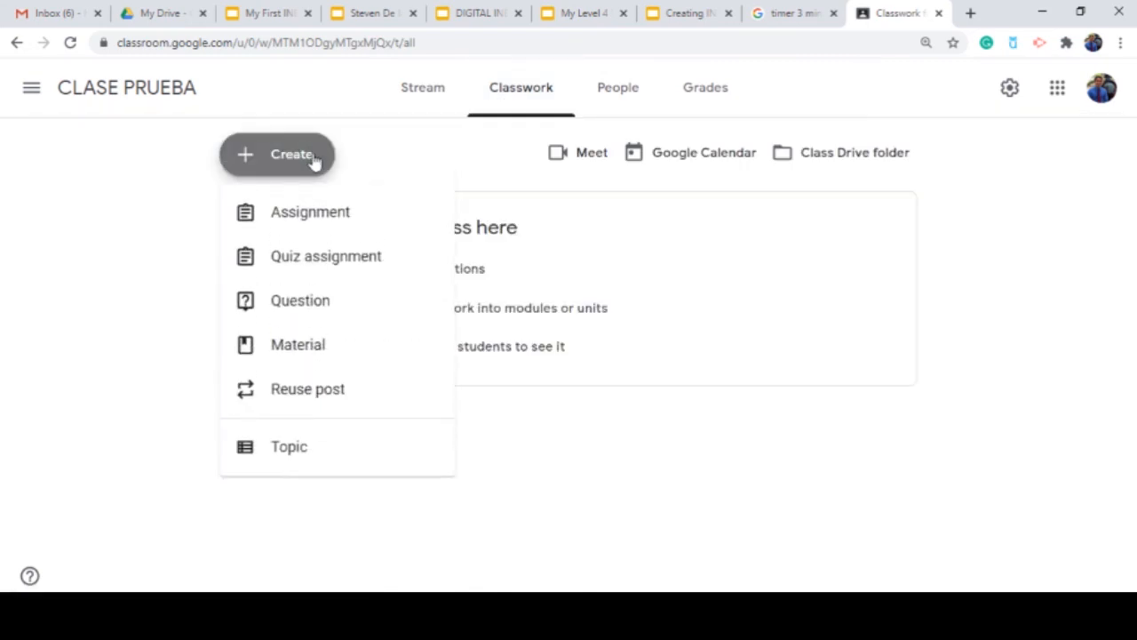
{"action": "left_click", "coordinate": [336, 213]}
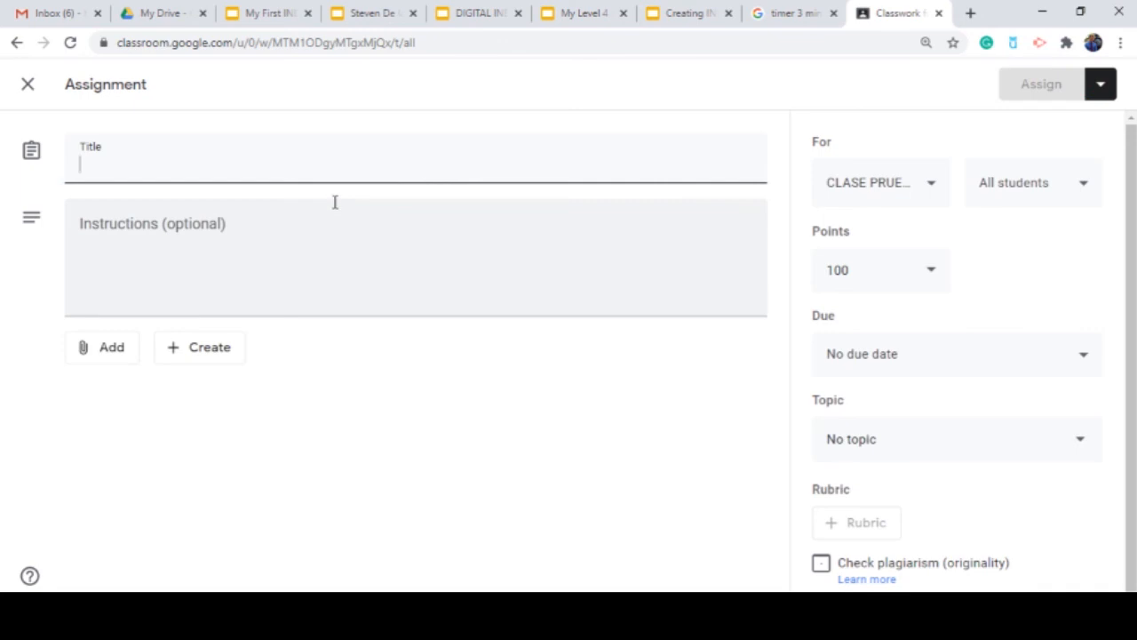
{"action": "type", "text": "IN"}
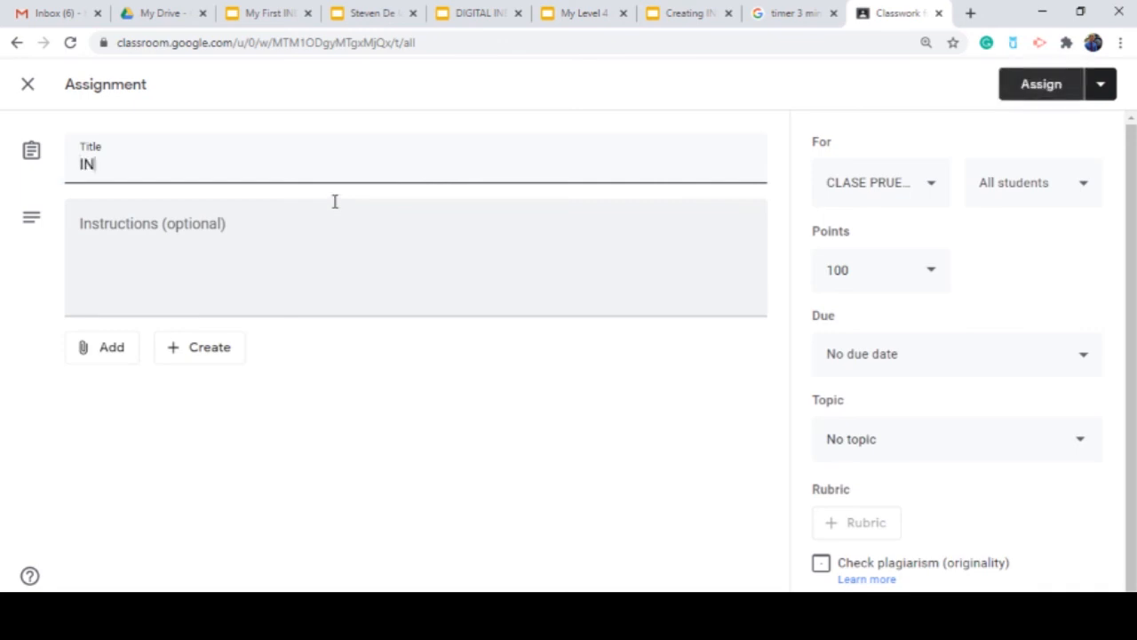
{"action": "type", "text": "B"}
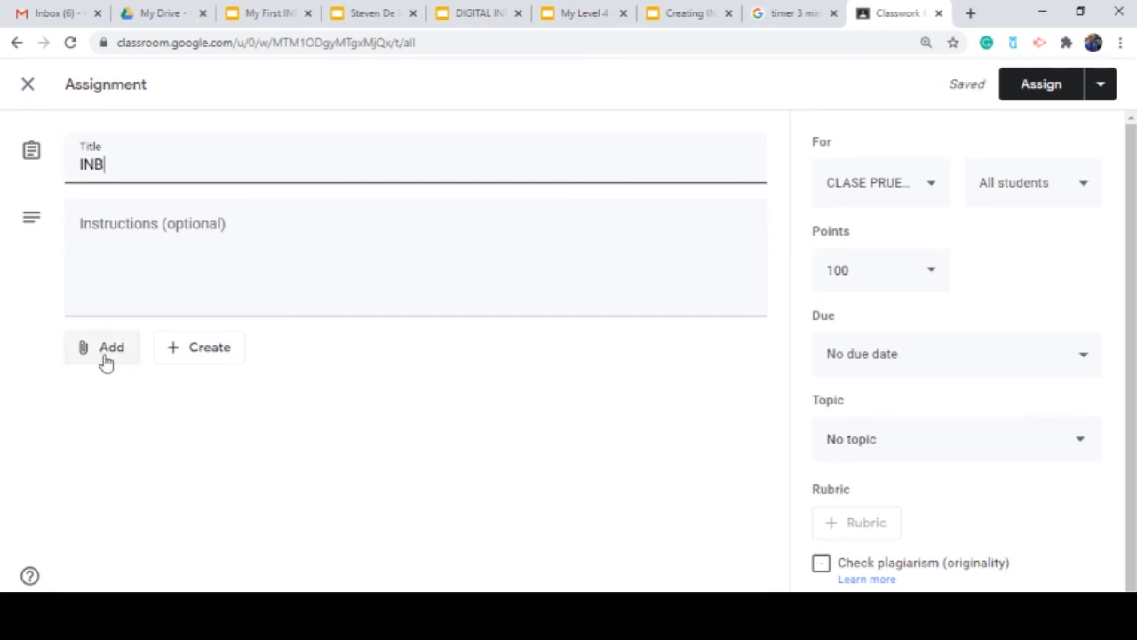
- Start adding a link attachment to the assignment and copy the sharing link of the My First INB presentation
{"action": "left_click", "coordinate": [107, 357]}
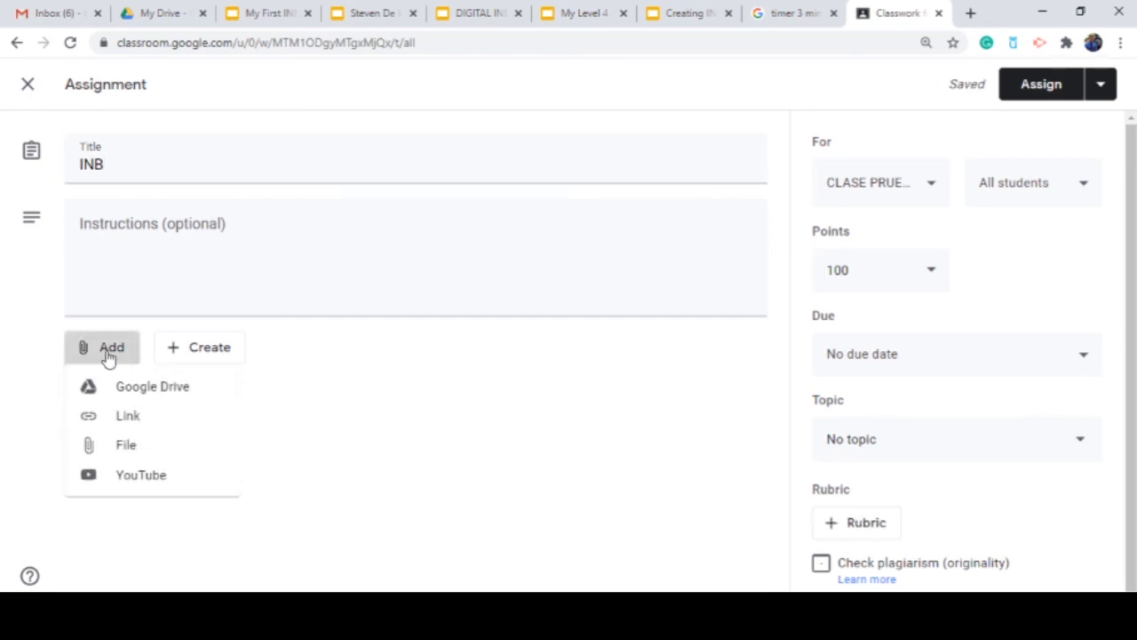
{"action": "left_click", "coordinate": [152, 424]}
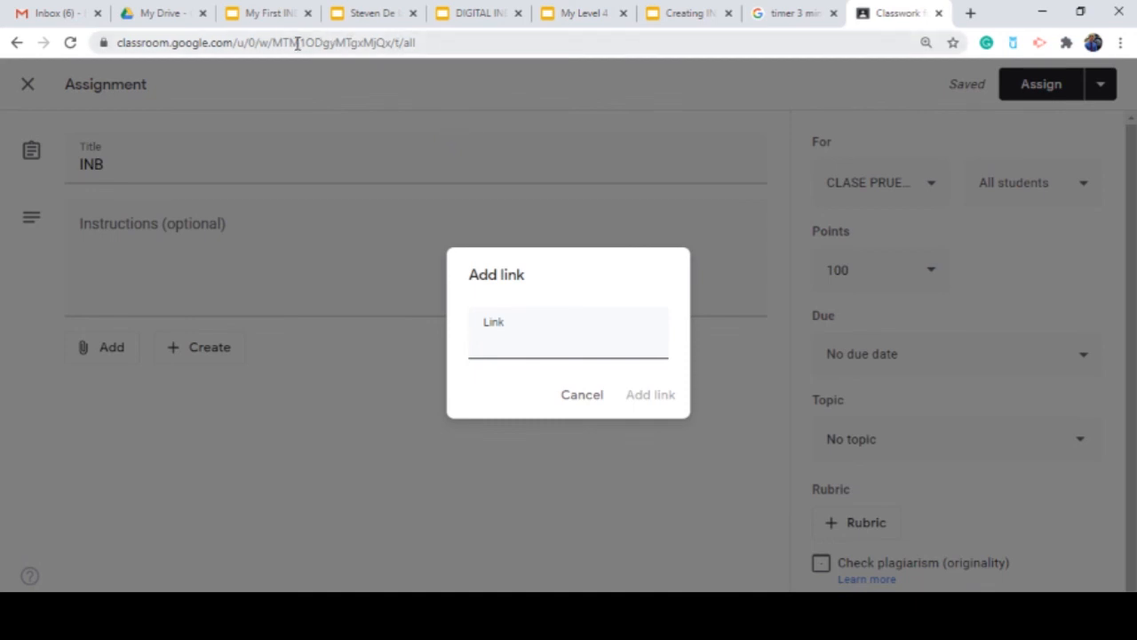
{"action": "left_click", "coordinate": [274, 12]}
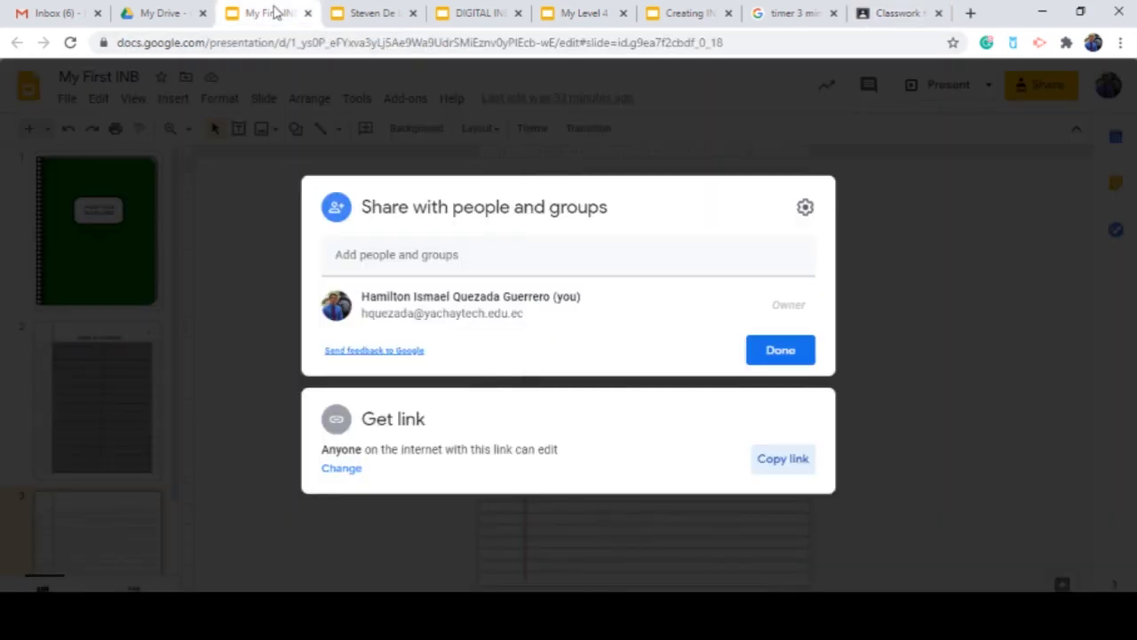
{"action": "left_click", "coordinate": [928, 247]}
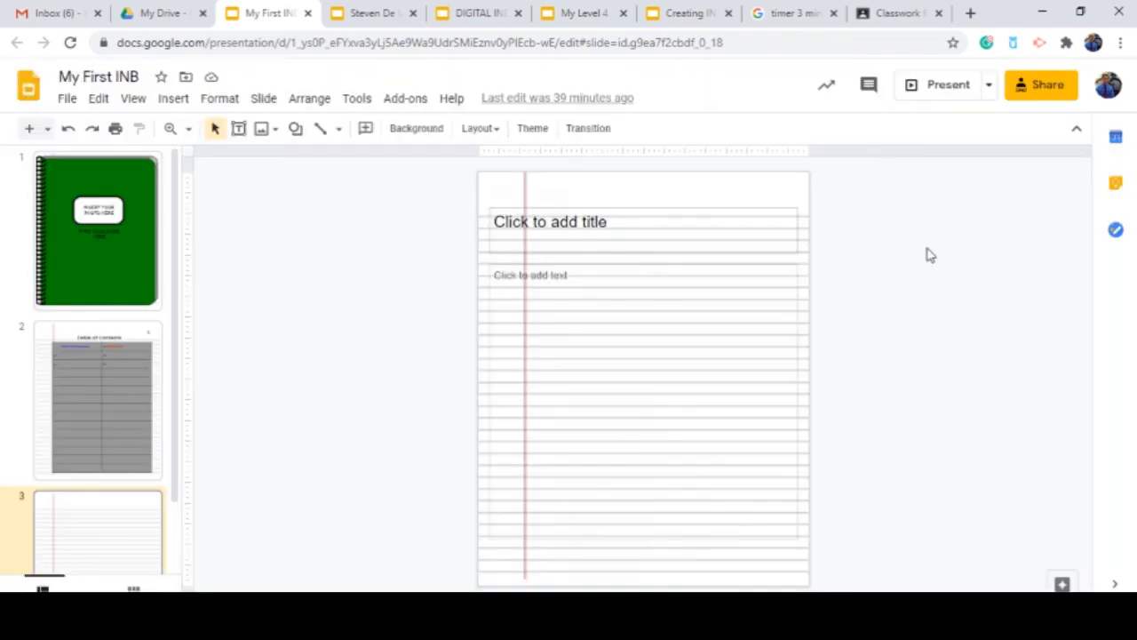
{"action": "left_click", "coordinate": [1045, 90]}
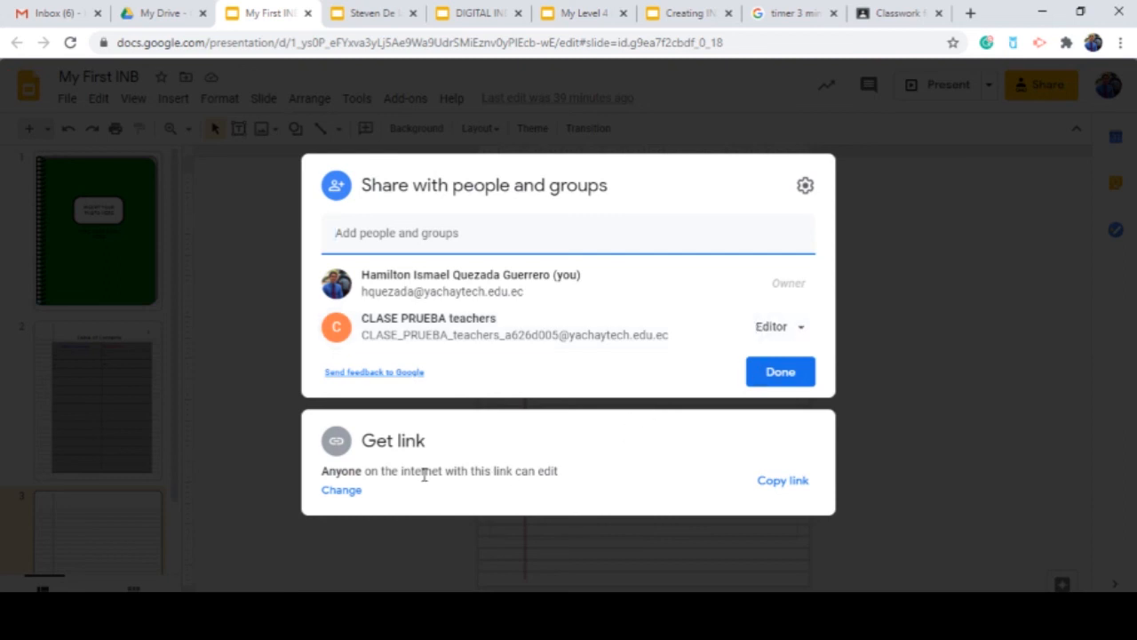
{"action": "left_click", "coordinate": [771, 482]}
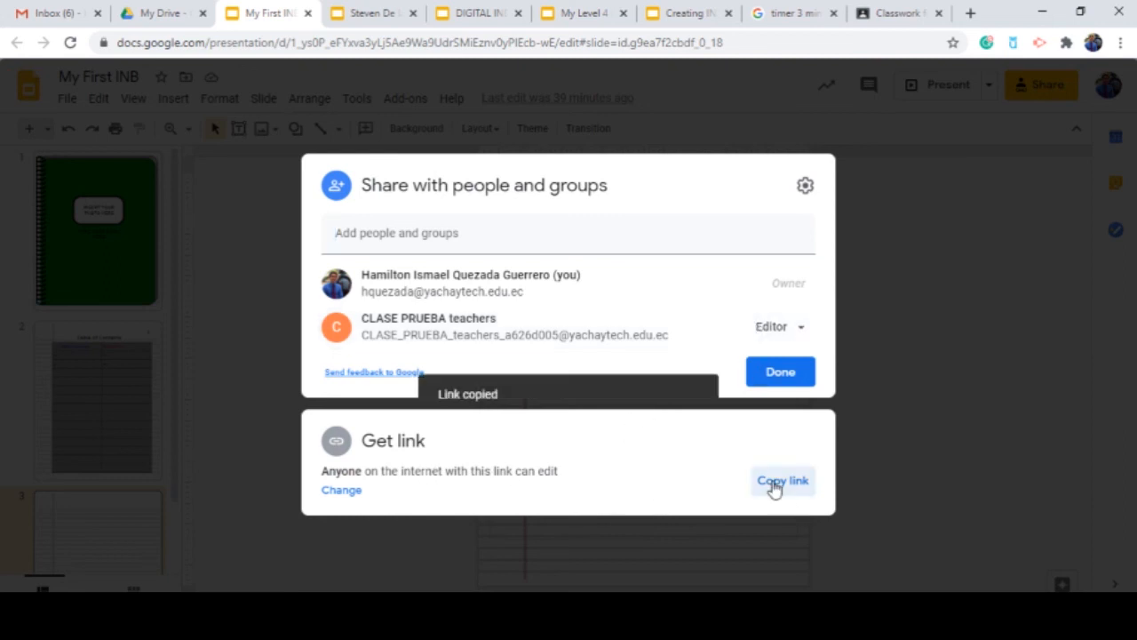
{"action": "left_click", "coordinate": [1032, 224]}
- Attach the copied presentation link to the INB assignment and set the file to make a copy for each student
{"action": "left_click", "coordinate": [891, 15]}
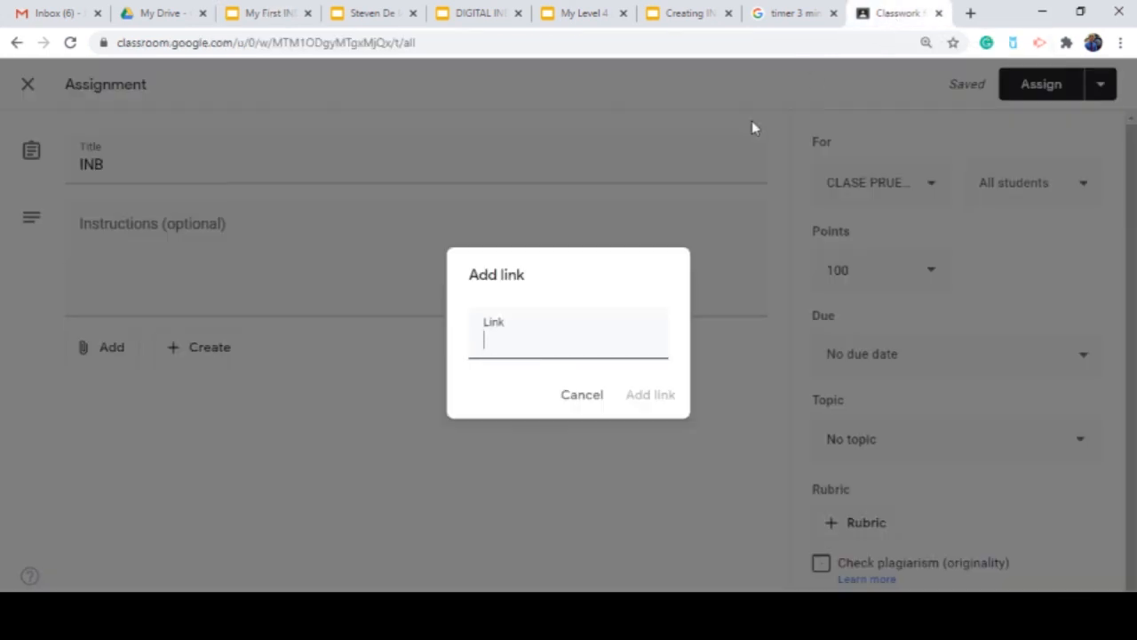
{"action": "key", "text": "ctrl+v"}
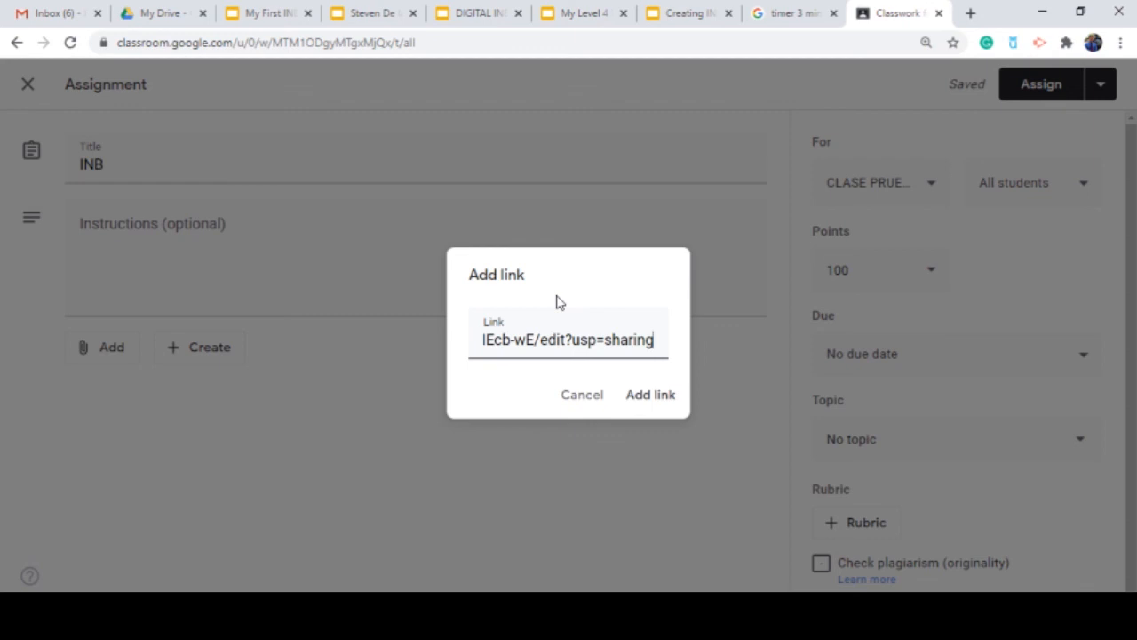
{"action": "left_click", "coordinate": [643, 399]}
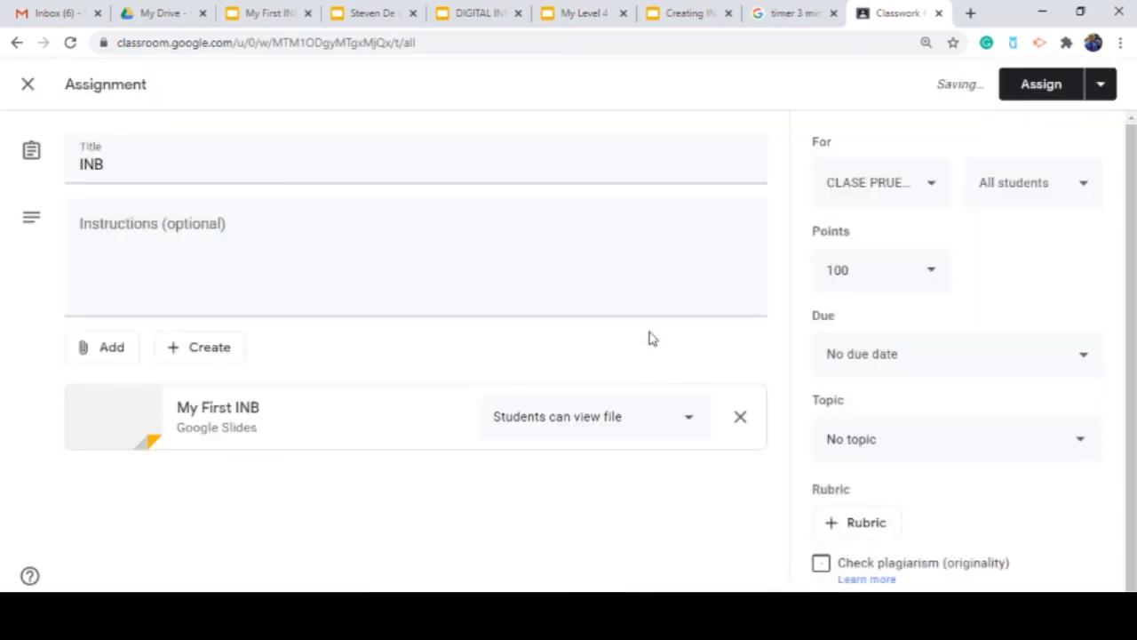
{"action": "left_click", "coordinate": [690, 421]}
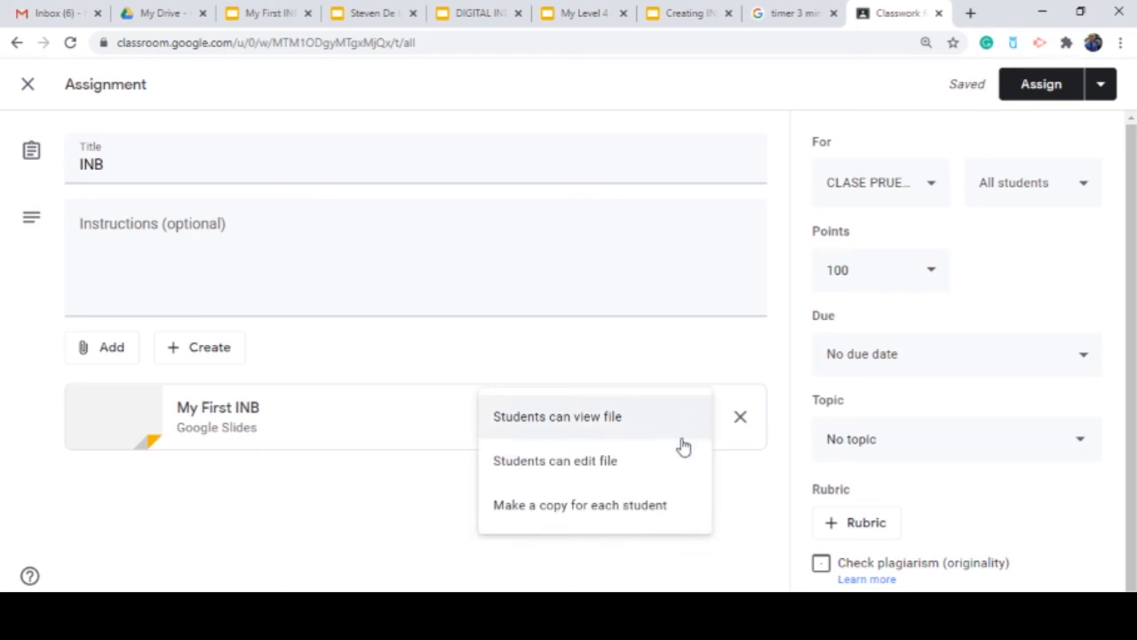
{"action": "left_click", "coordinate": [656, 510]}
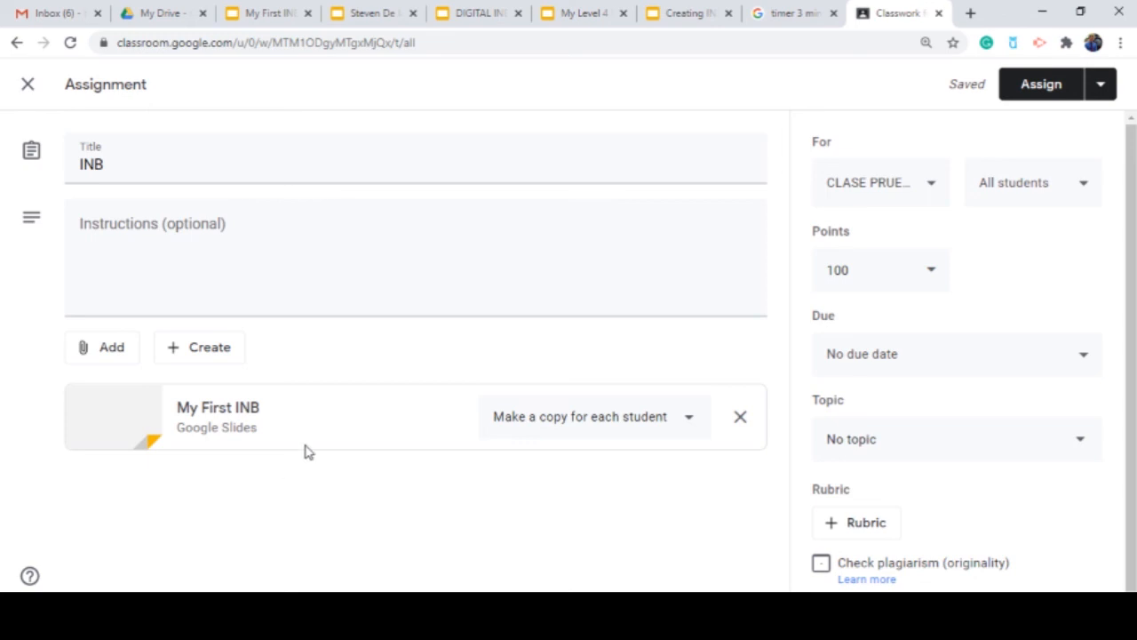
- Switch to the Creating INBs with Google Slides presentation and start the slideshow from agenda slide 24
{"action": "left_click", "coordinate": [277, 15]}
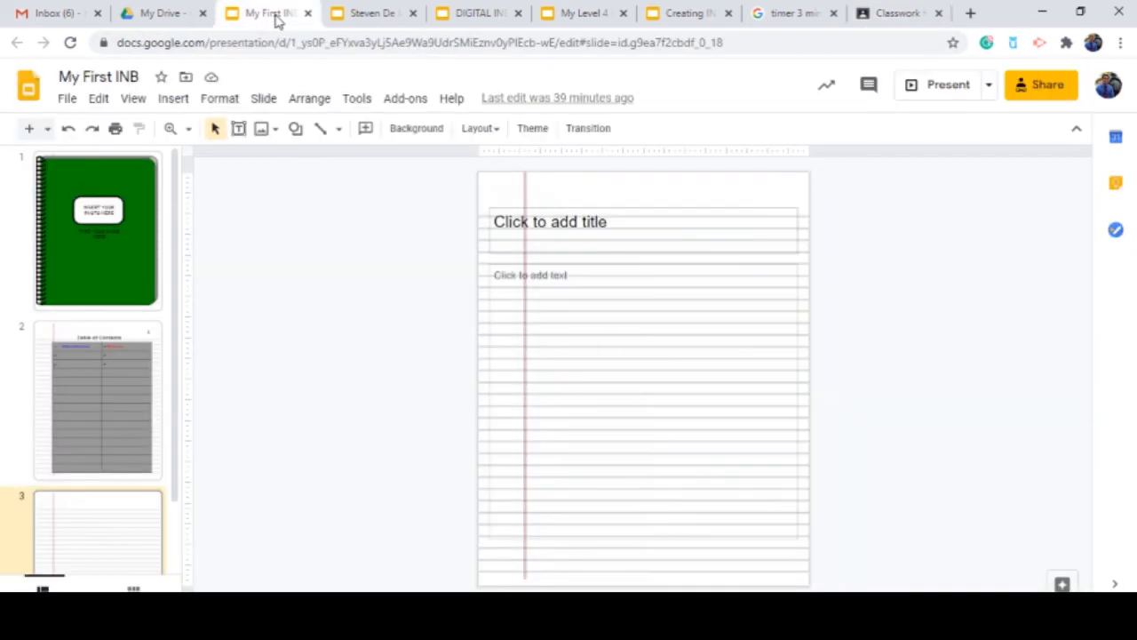
{"action": "left_click", "coordinate": [688, 13]}
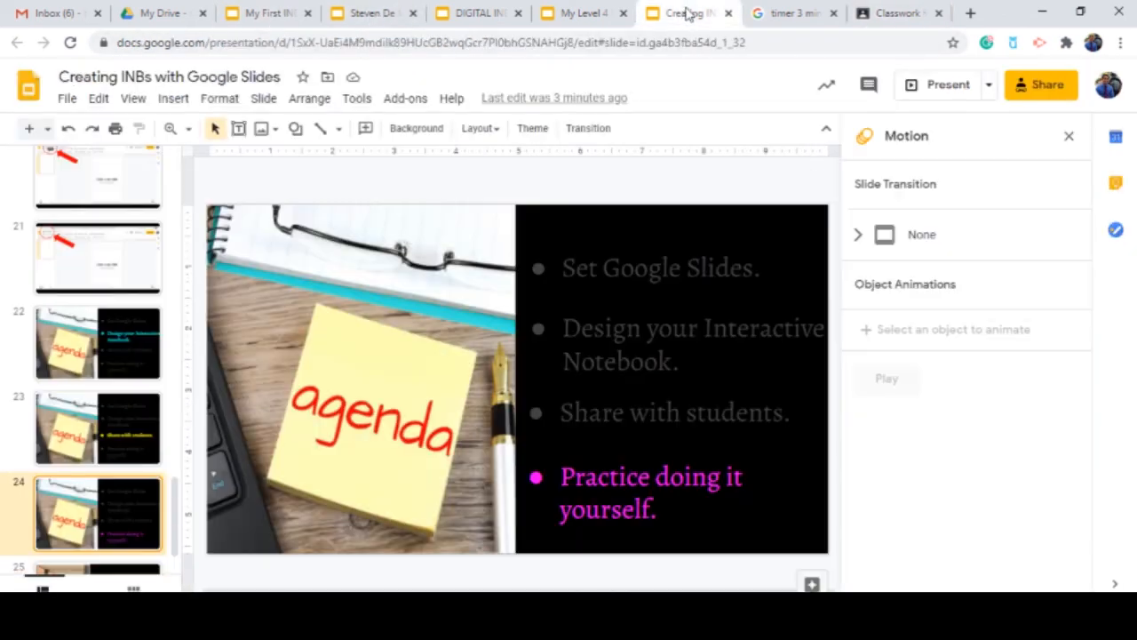
{"action": "scroll", "coordinate": [105, 428], "scroll_direction": "down", "scroll_amount": 1}
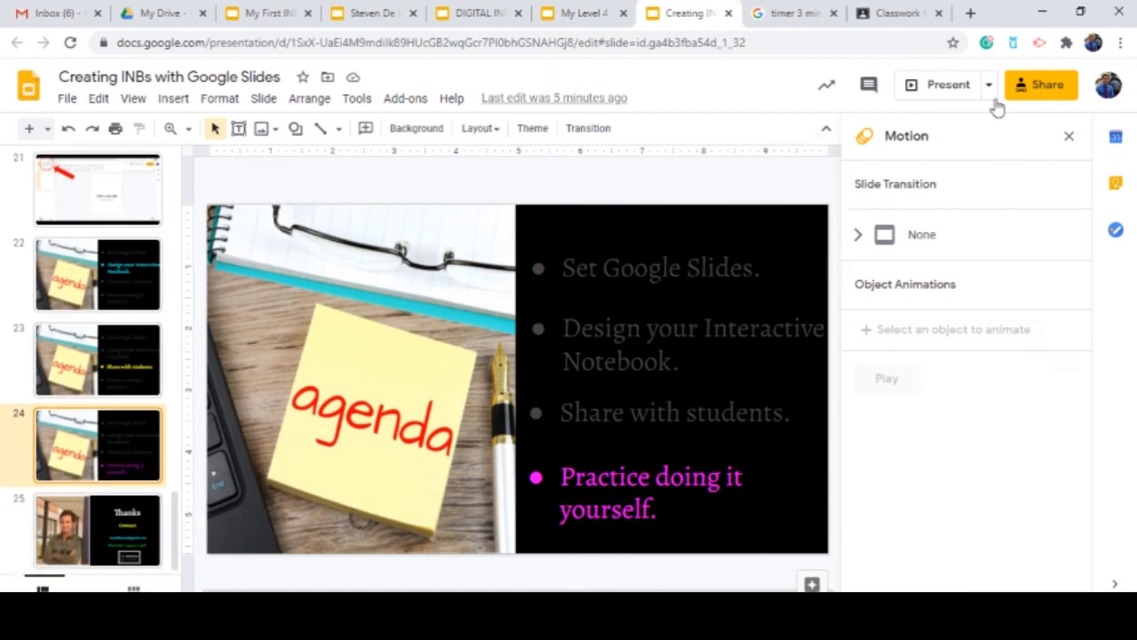
{"action": "left_click", "coordinate": [945, 89]}
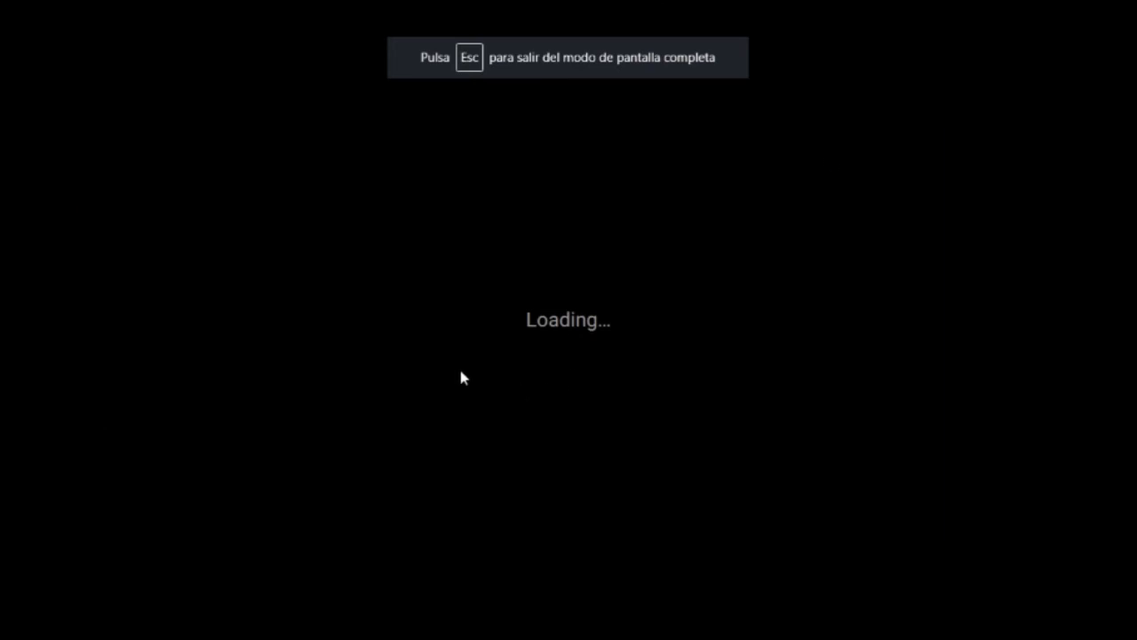